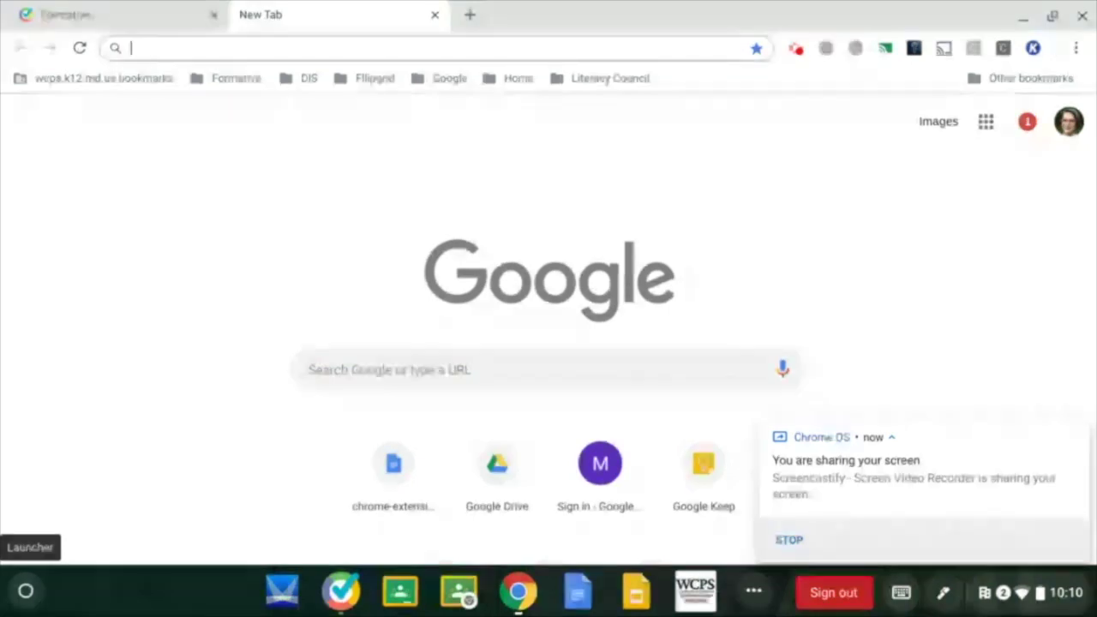
Expand the launcher to the full app grid showing Docs, Slides and Google Classroom.
{"action": "left_click", "coordinate": [26, 600]}
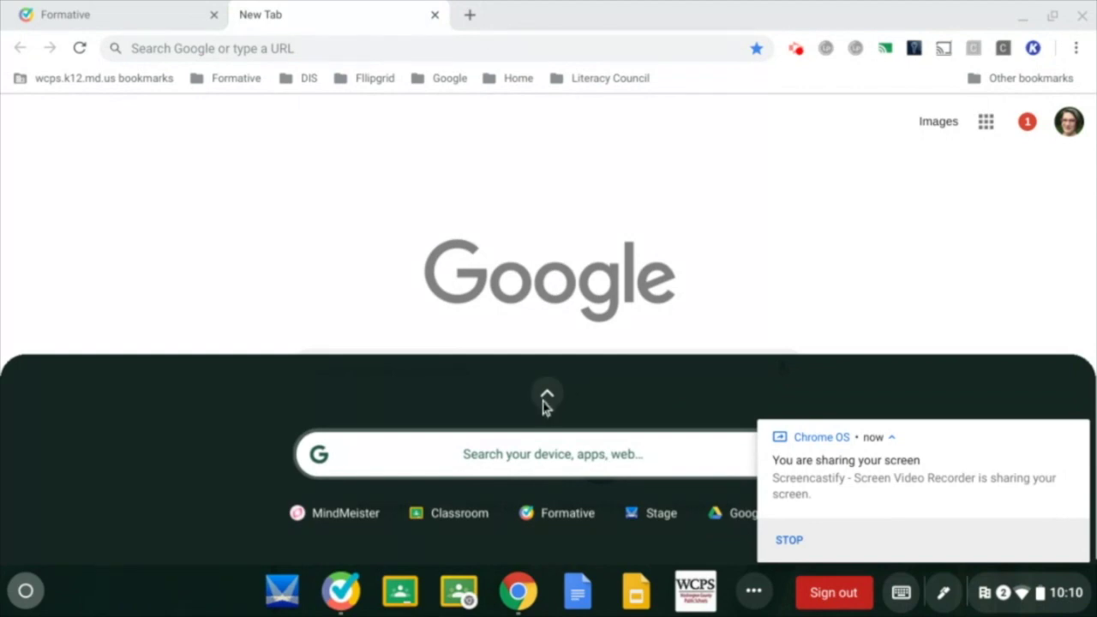
{"action": "left_click", "coordinate": [545, 397]}
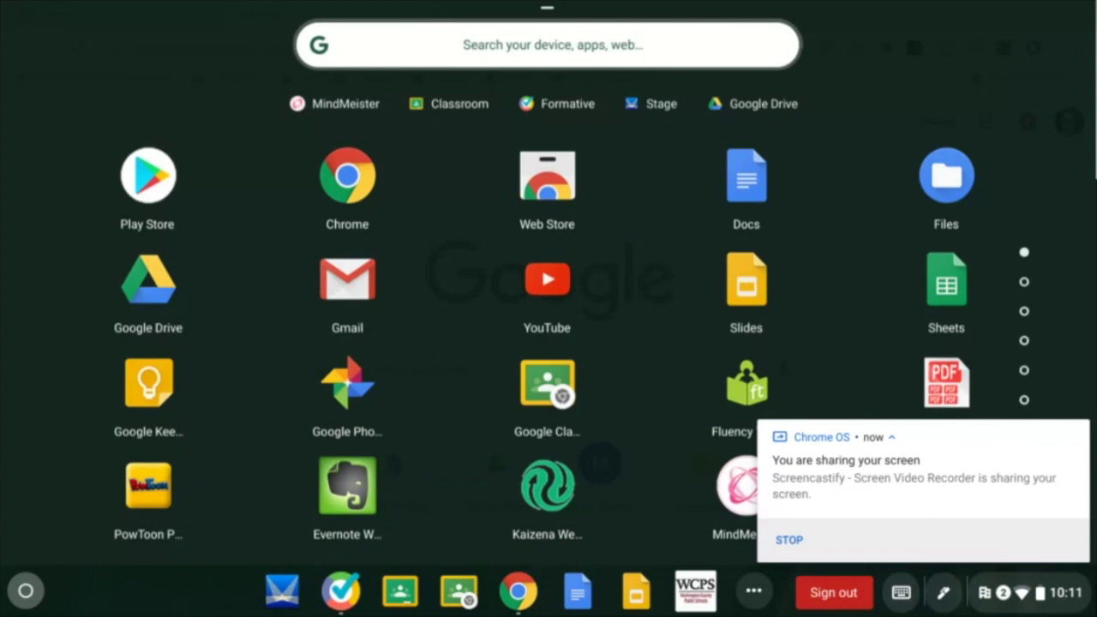
{"action": "scroll", "coordinate": [1024, 313], "scroll_direction": "down", "scroll_amount": 1}
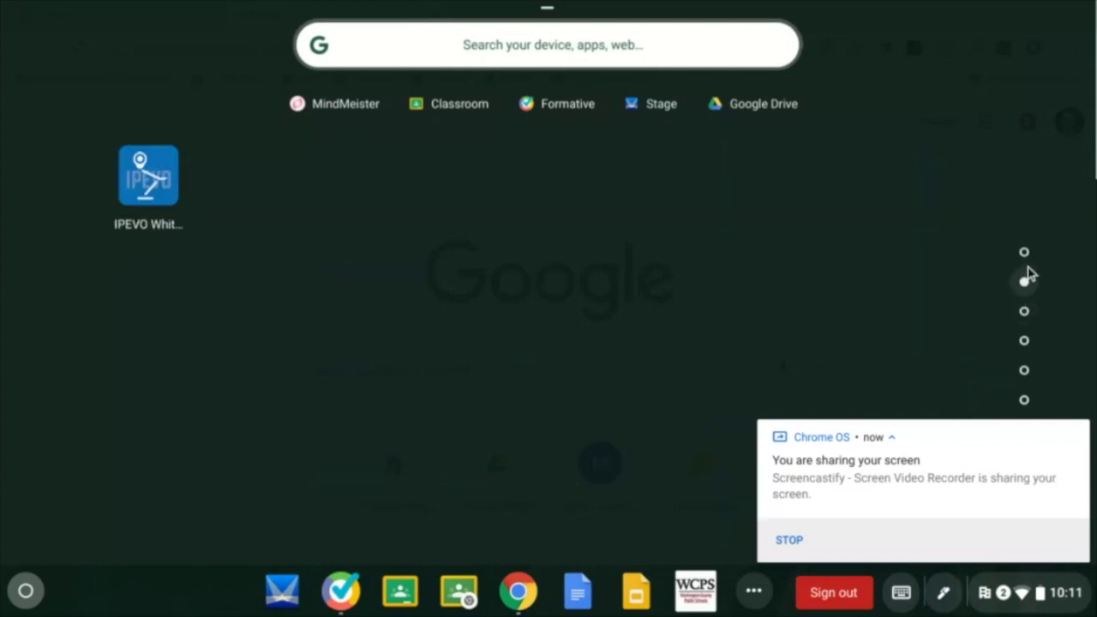
{"action": "left_click", "coordinate": [1025, 312]}
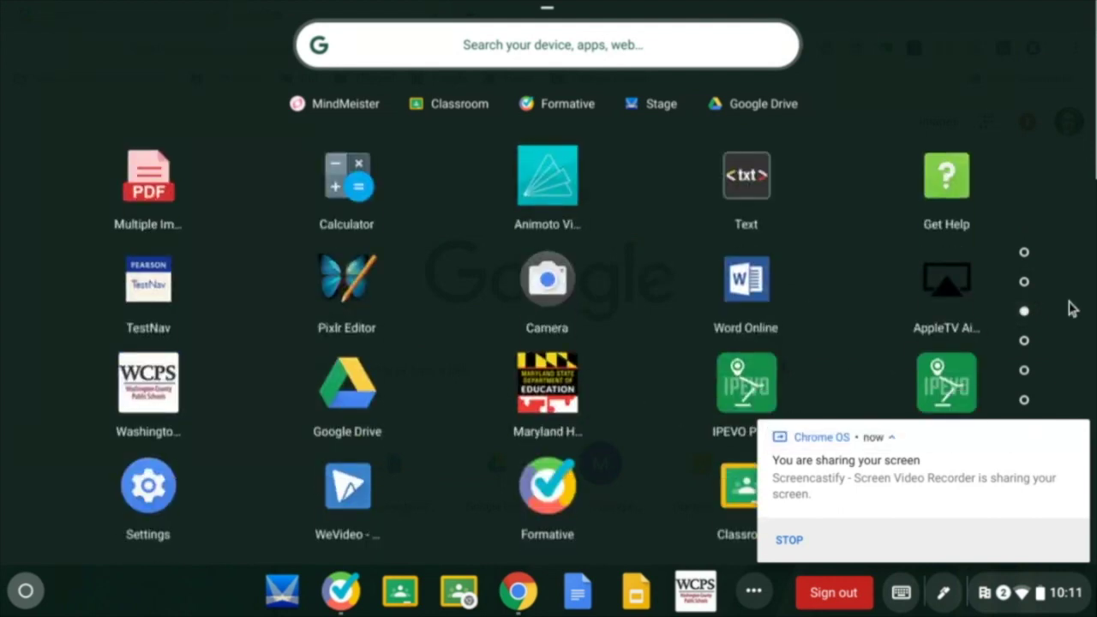
{"action": "scroll", "coordinate": [643, 293], "scroll_direction": "down", "scroll_amount": 2}
{"action": "scroll", "coordinate": [639, 295], "scroll_direction": "down", "scroll_amount": 1}
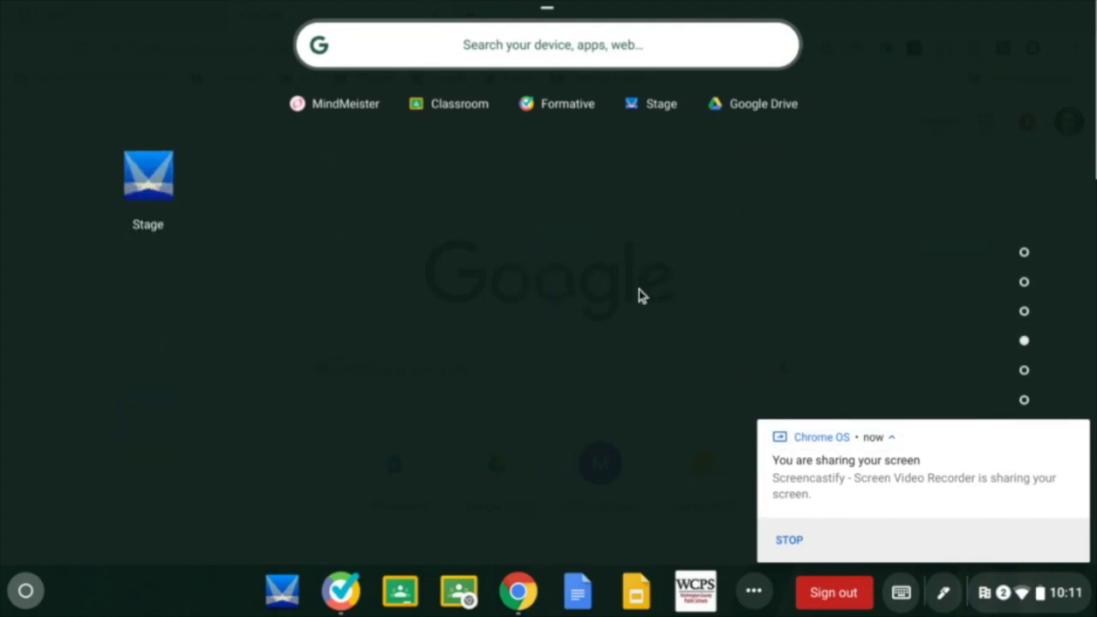
{"action": "scroll", "coordinate": [638, 295], "scroll_direction": "down", "scroll_amount": 1}
{"action": "scroll", "coordinate": [638, 296], "scroll_direction": "down", "scroll_amount": 1}
{"action": "scroll", "coordinate": [638, 295], "scroll_direction": "down", "scroll_amount": 1}
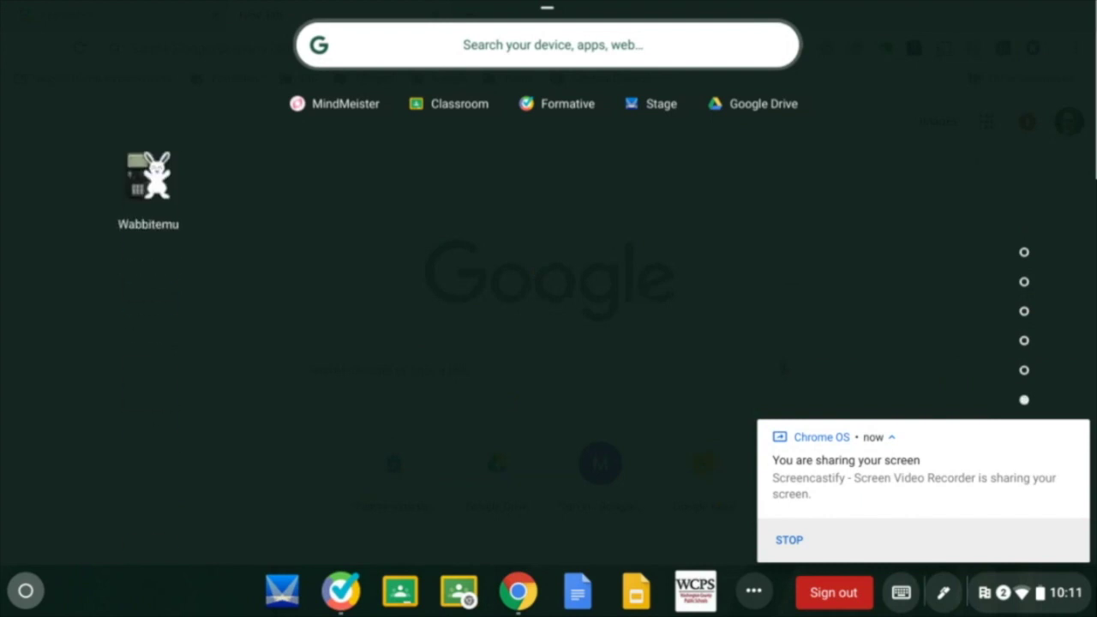
{"action": "scroll", "coordinate": [638, 296], "scroll_direction": "up", "scroll_amount": 1}
{"action": "scroll", "coordinate": [638, 296], "scroll_direction": "down", "scroll_amount": 1}
{"action": "scroll", "coordinate": [638, 296], "scroll_direction": "up", "scroll_amount": 1}
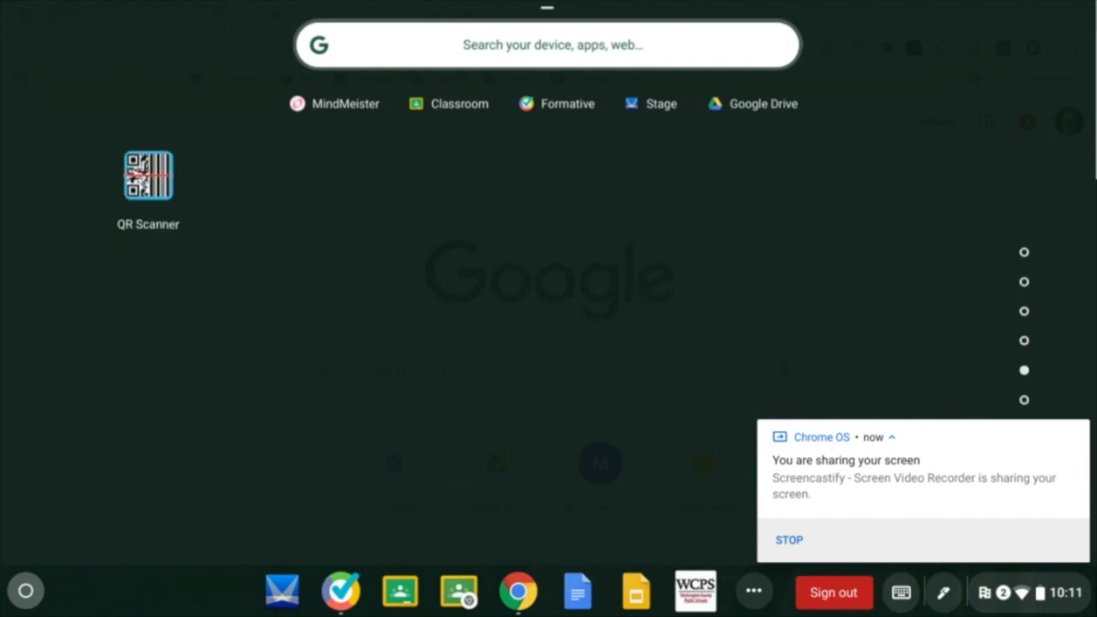
{"action": "scroll", "coordinate": [548, 326], "scroll_direction": "up", "scroll_amount": 1}
{"action": "scroll", "coordinate": [548, 325], "scroll_direction": "up", "scroll_amount": 1}
{"action": "scroll", "coordinate": [549, 326], "scroll_direction": "up", "scroll_amount": 1}
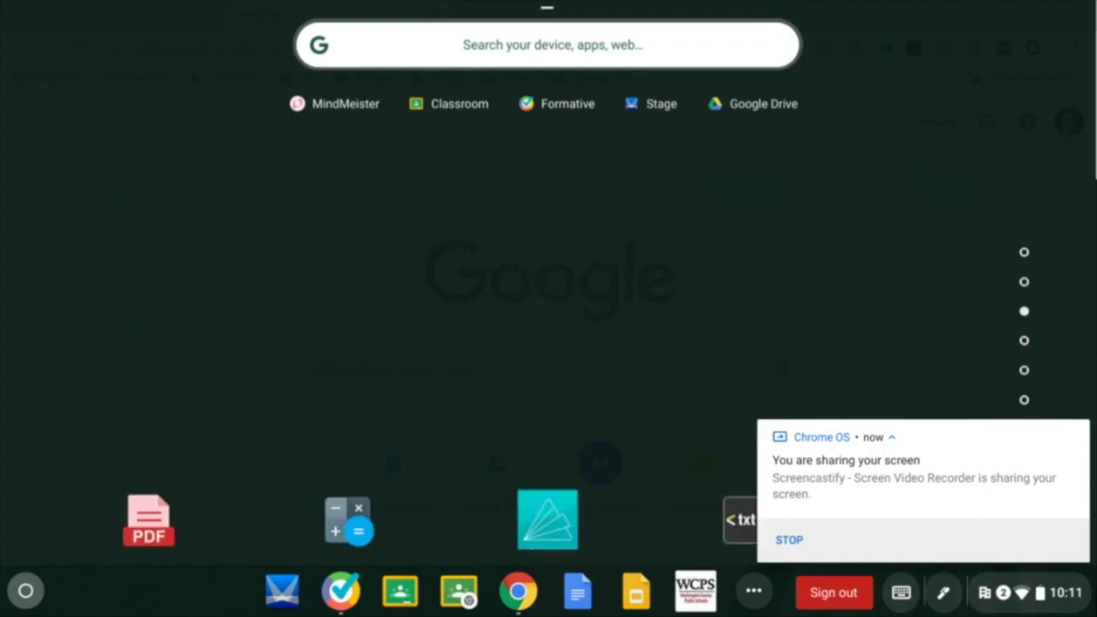
{"action": "scroll", "coordinate": [548, 325], "scroll_direction": "up", "scroll_amount": 1}
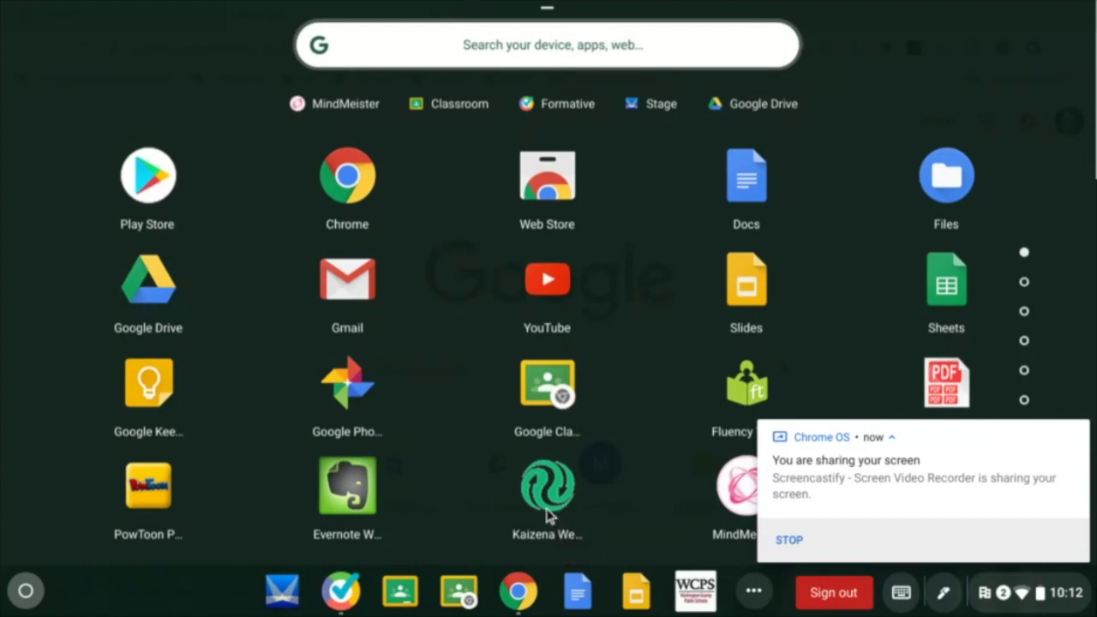
Drag Kaizena from the launcher grid onto the shelf between Chrome and Docs.
{"action": "left_click_drag", "start_coordinate": [546, 485], "coordinate": [539, 592]}
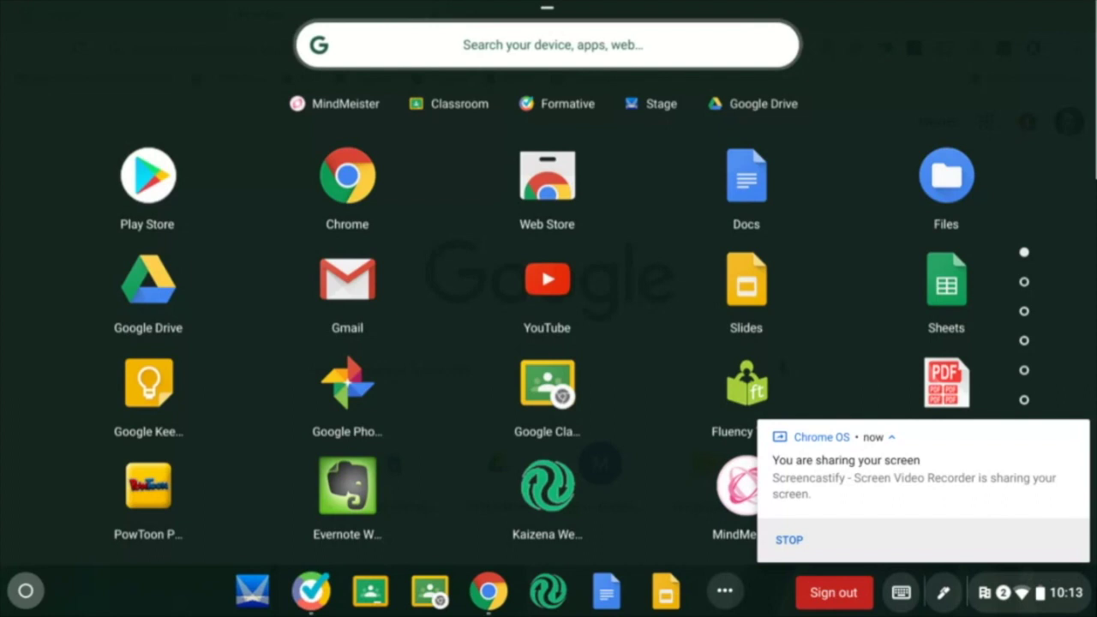
Dismiss the launcher to return to the goformative.com page in Chrome.
{"action": "left_click", "coordinate": [1001, 592]}
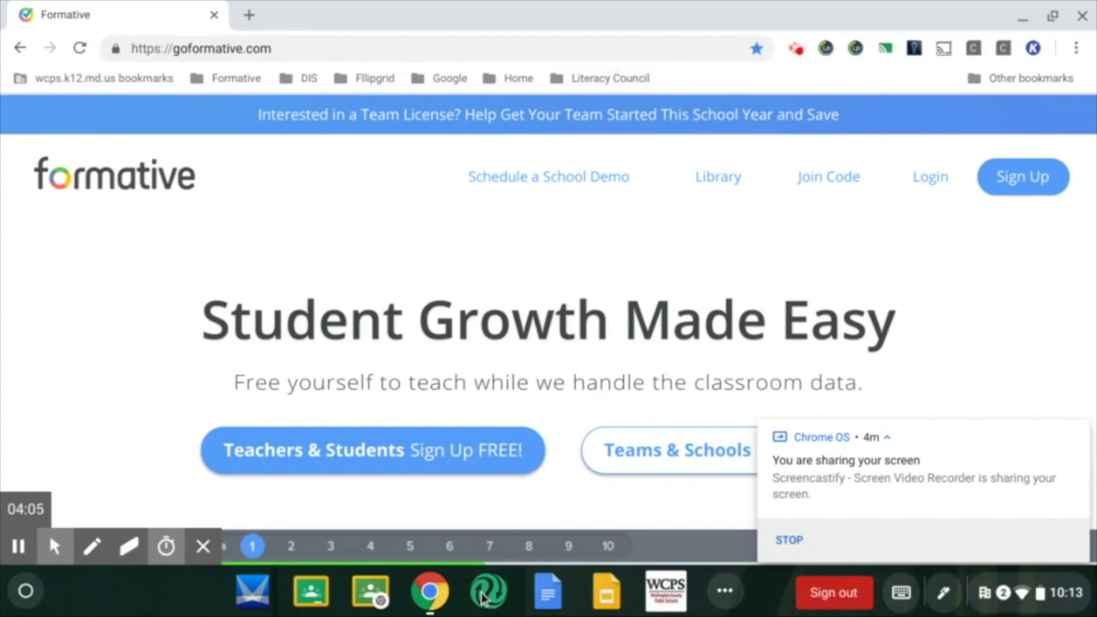
{"action": "right_click", "coordinate": [482, 597]}
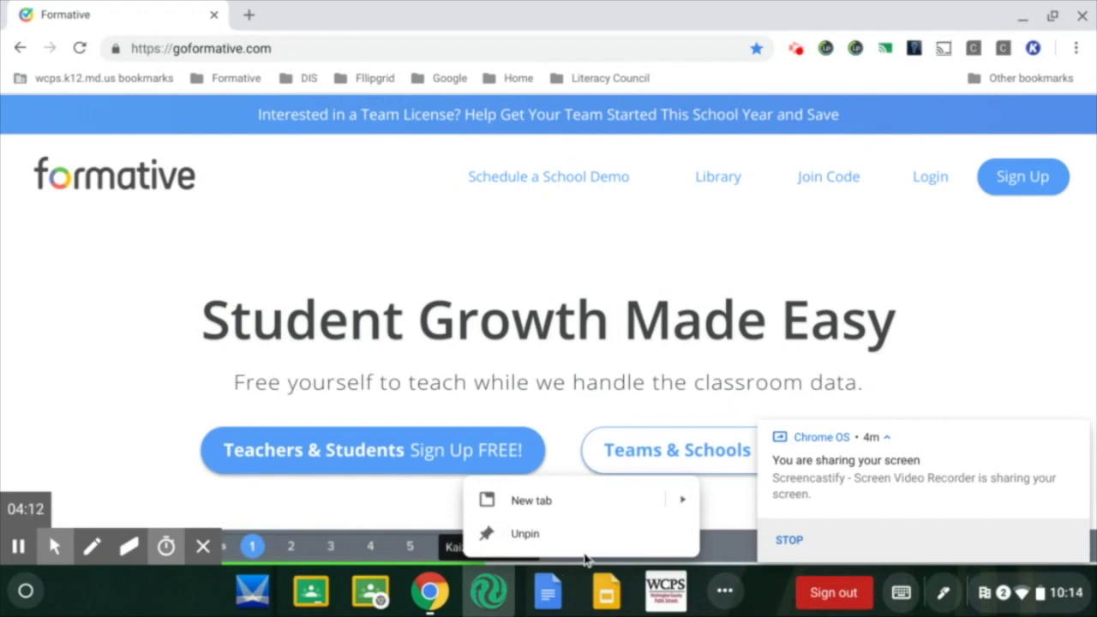
Remove Kaizena from the shelf using Unpin from its shelf menu.
{"action": "left_click", "coordinate": [570, 545]}
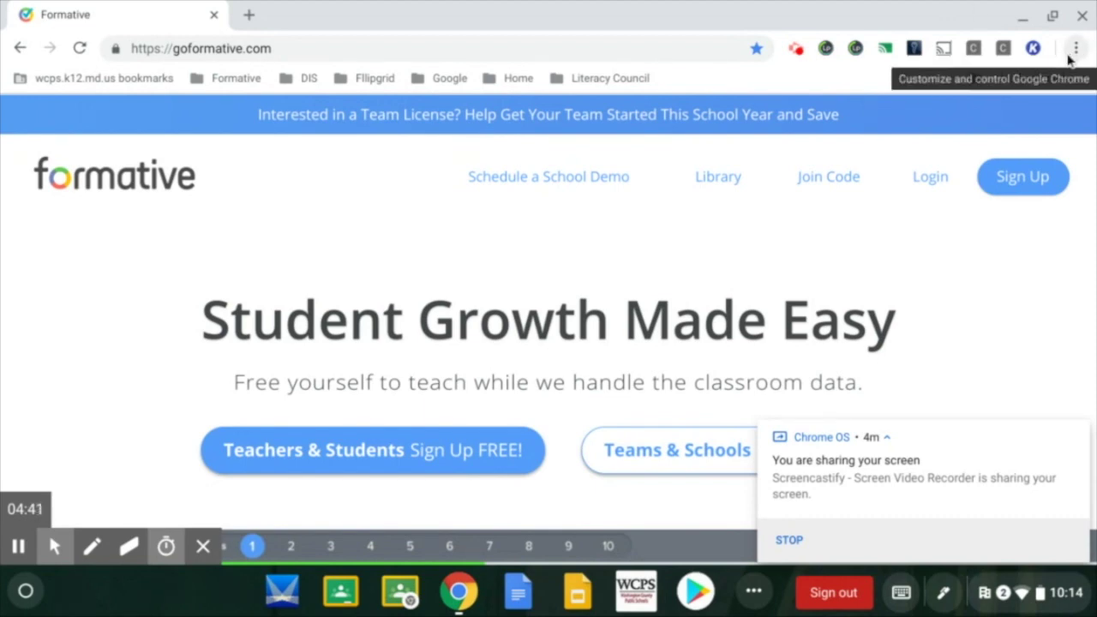
{"action": "left_click", "coordinate": [1068, 56]}
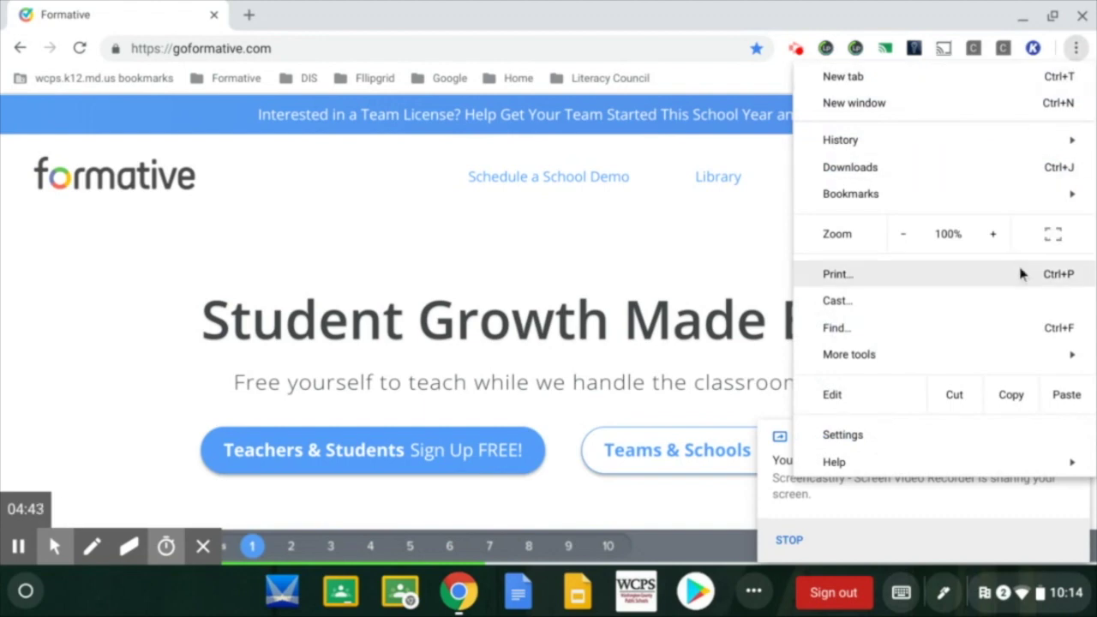
{"action": "mouse_move", "coordinate": [849, 354]}
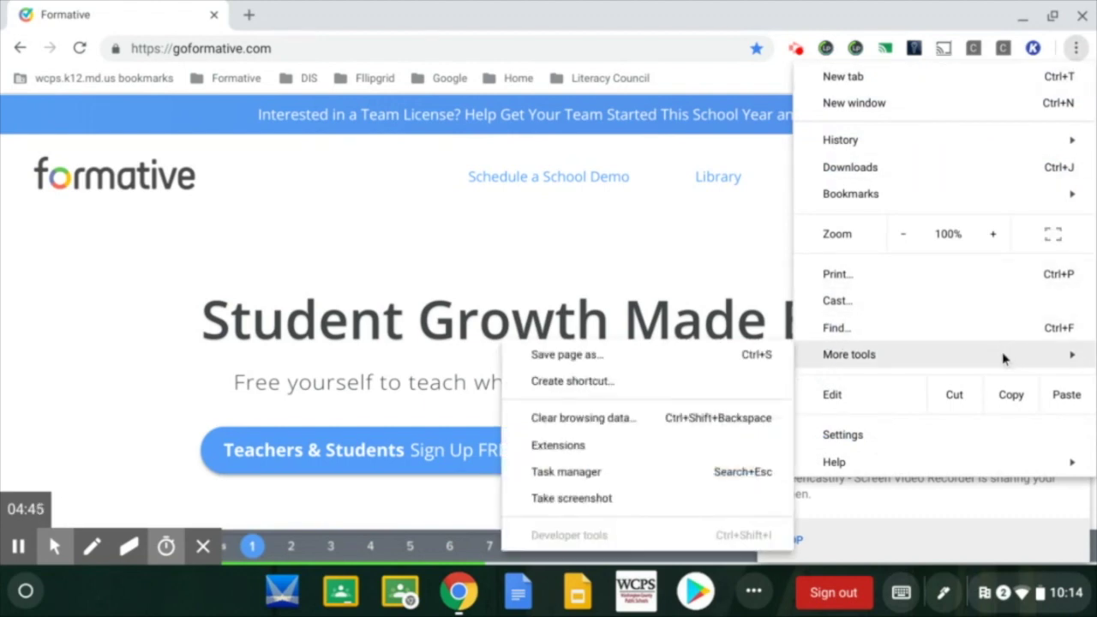
Create a Chrome shortcut named Formative for goformative.com.
{"action": "left_click", "coordinate": [682, 383]}
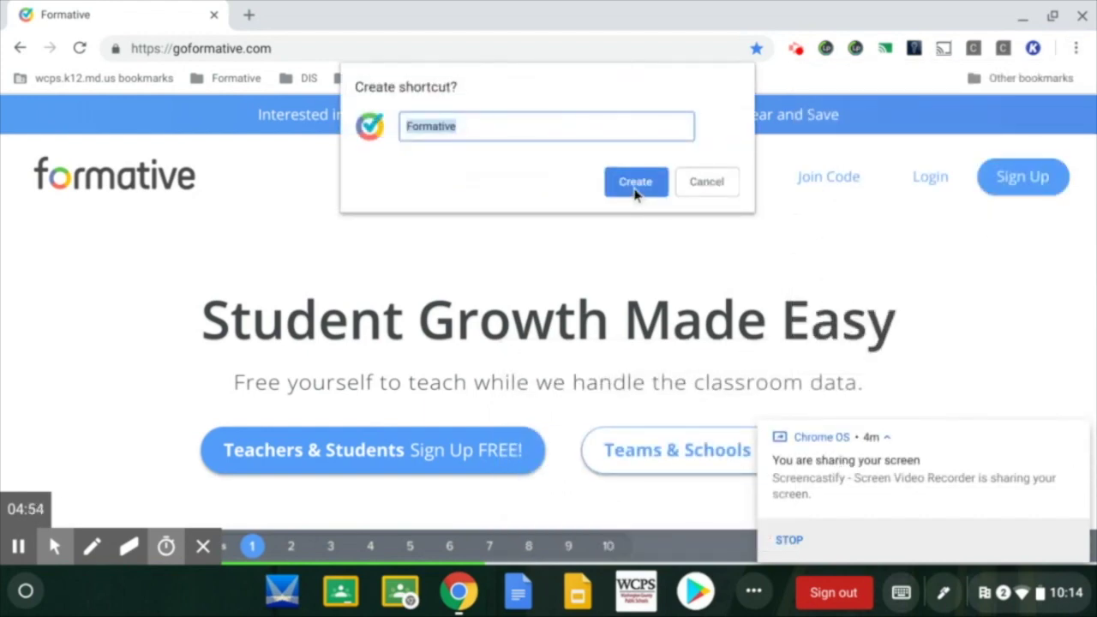
{"action": "left_click", "coordinate": [635, 190]}
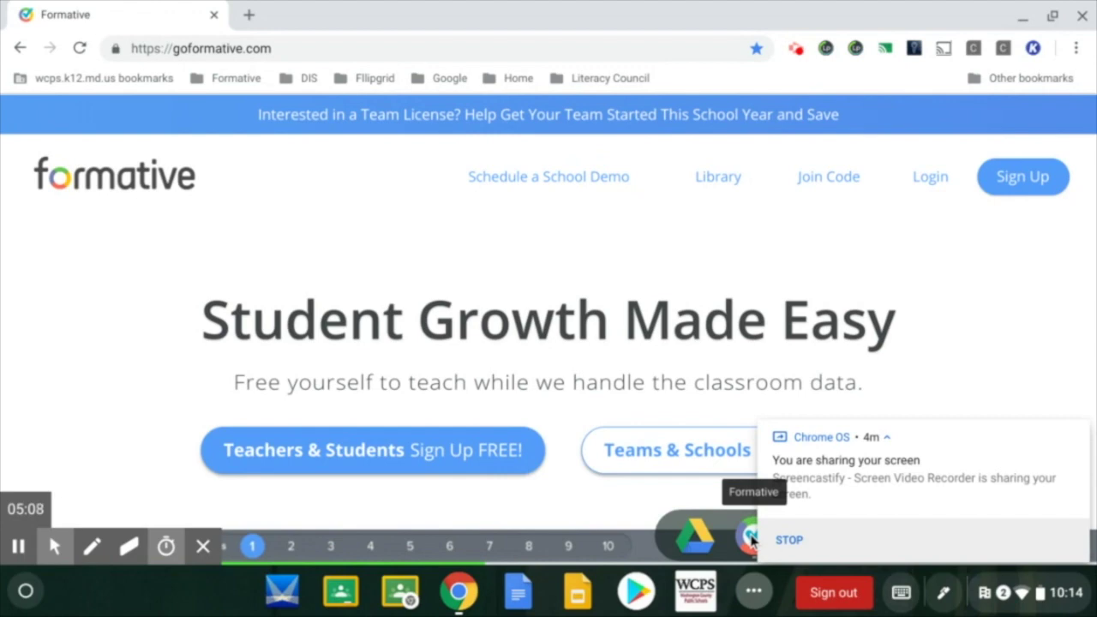
Move the Formative shortcut from the shelf overflow onto the main shelf beside Chrome.
{"action": "left_click", "coordinate": [751, 537]}
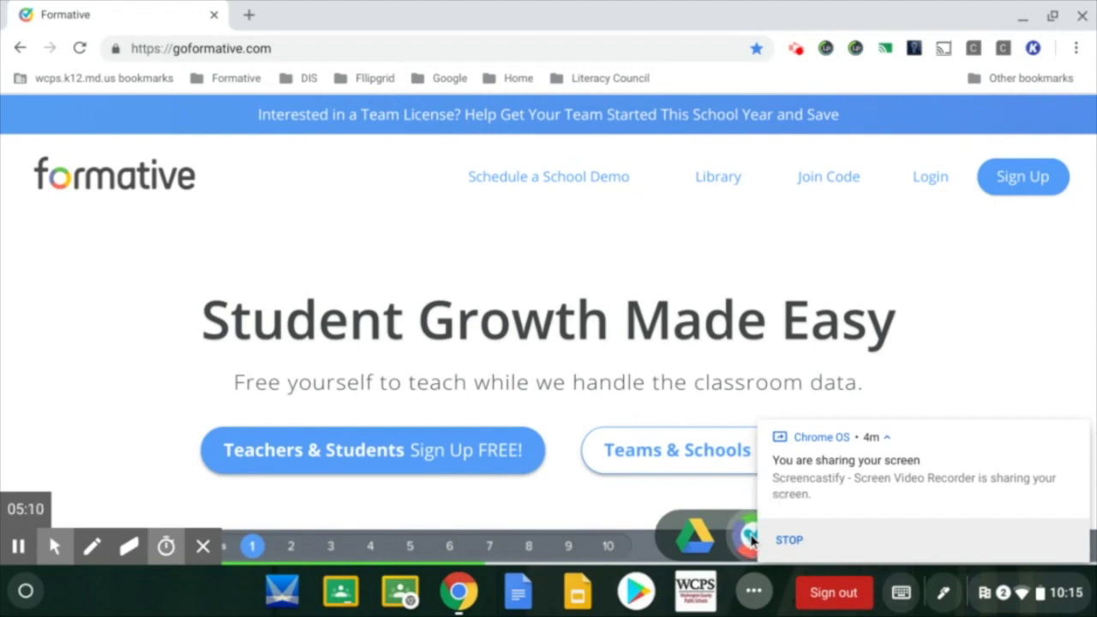
{"action": "left_click_drag", "start_coordinate": [750, 537], "coordinate": [451, 602]}
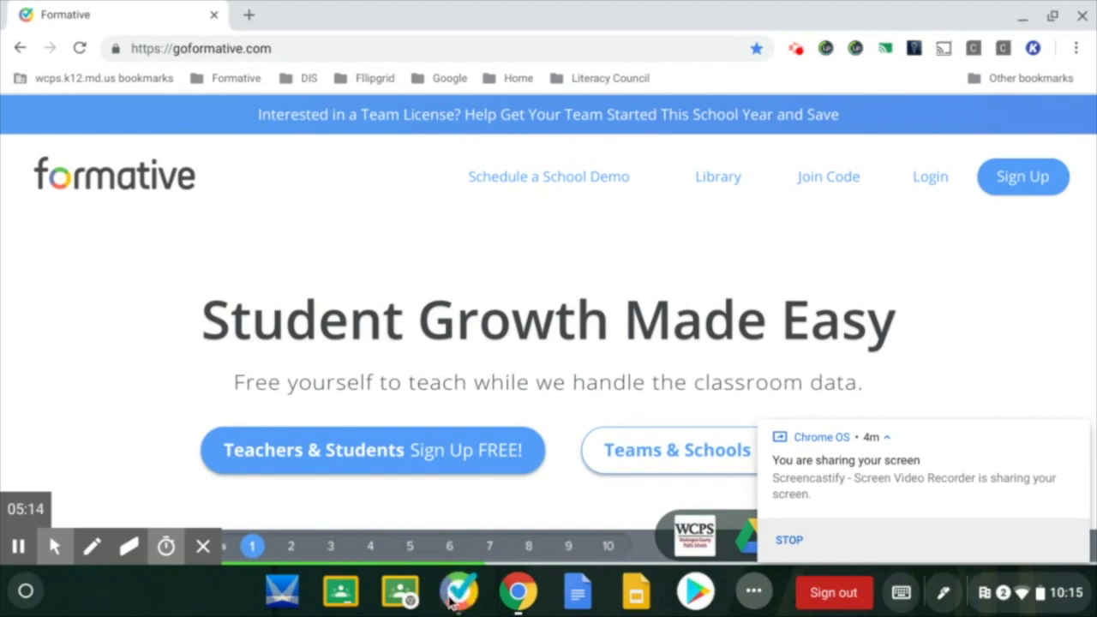